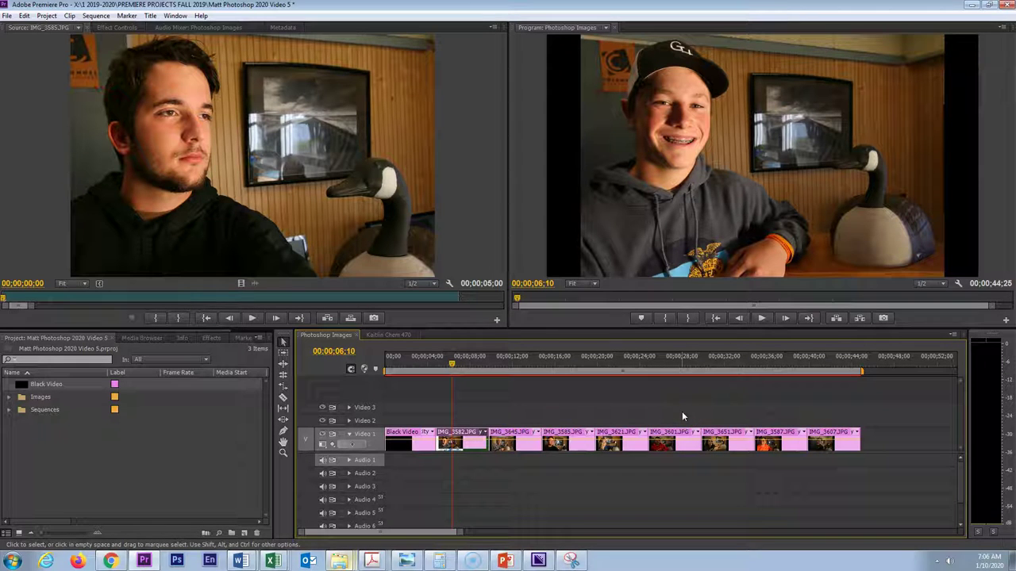
Select IMG_3601 and play the slideshow back from the 5-second mark.
click(672, 433)
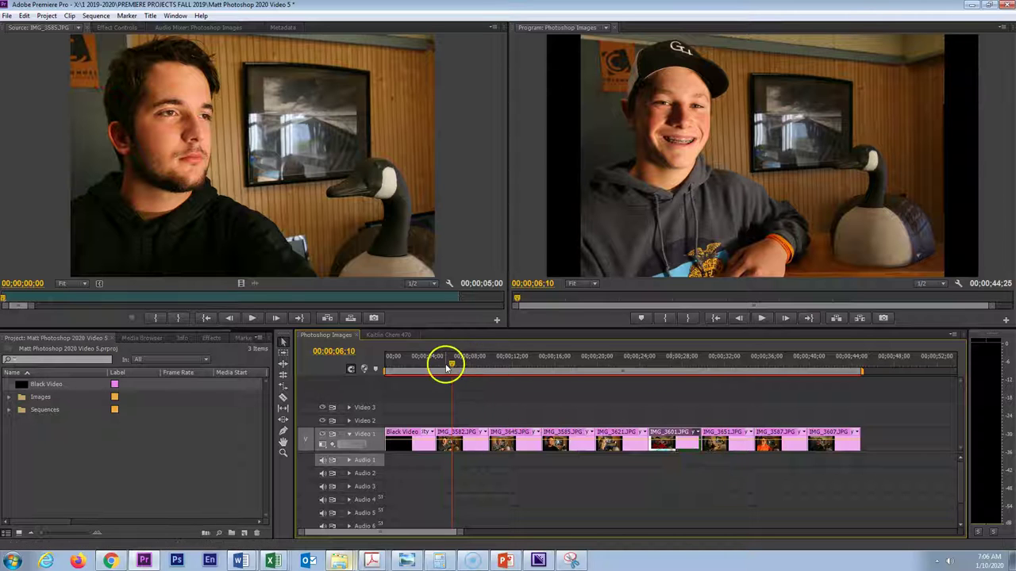
drag(449, 366, 438, 369)
key(space)
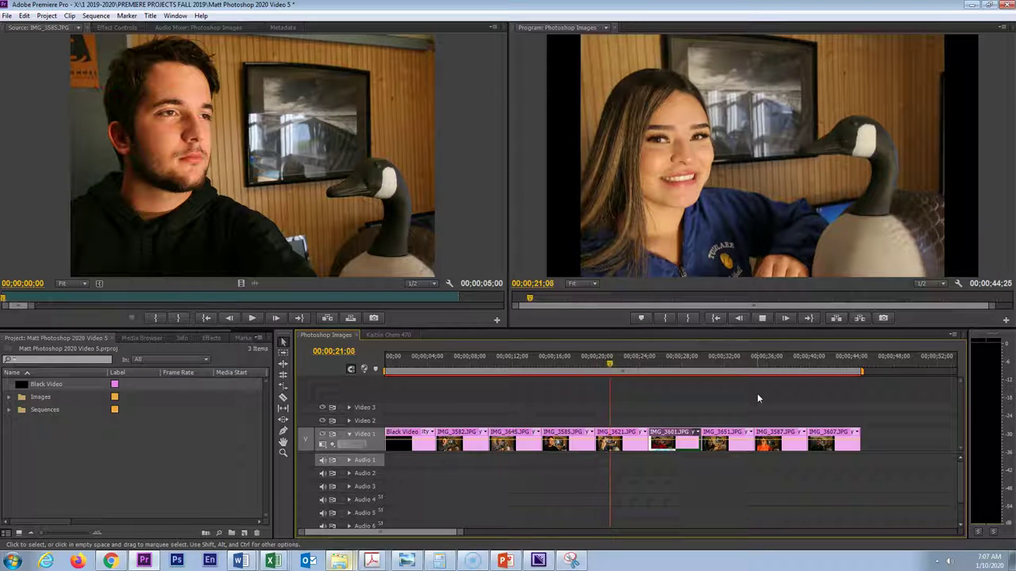
click(487, 492)
Marquee-select all Video 1 photo clips and open Speed/Duration with the Duration field active.
click(451, 412)
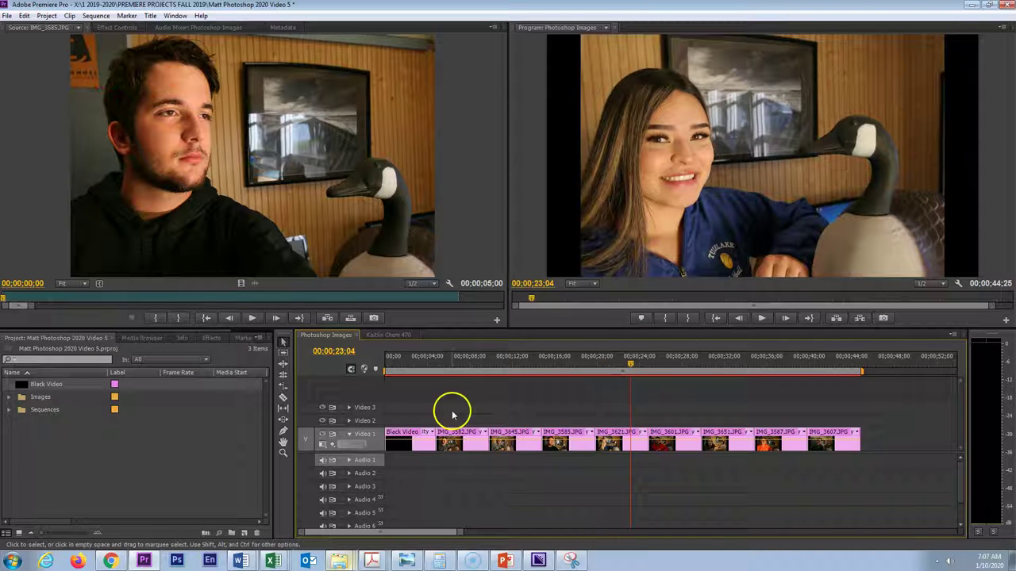
click(283, 343)
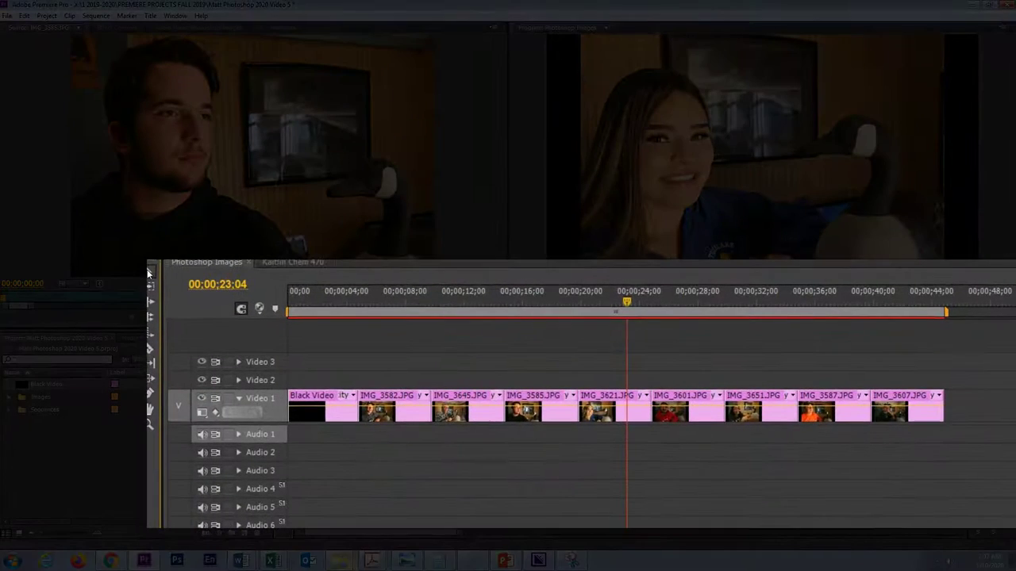
drag(381, 371, 907, 453)
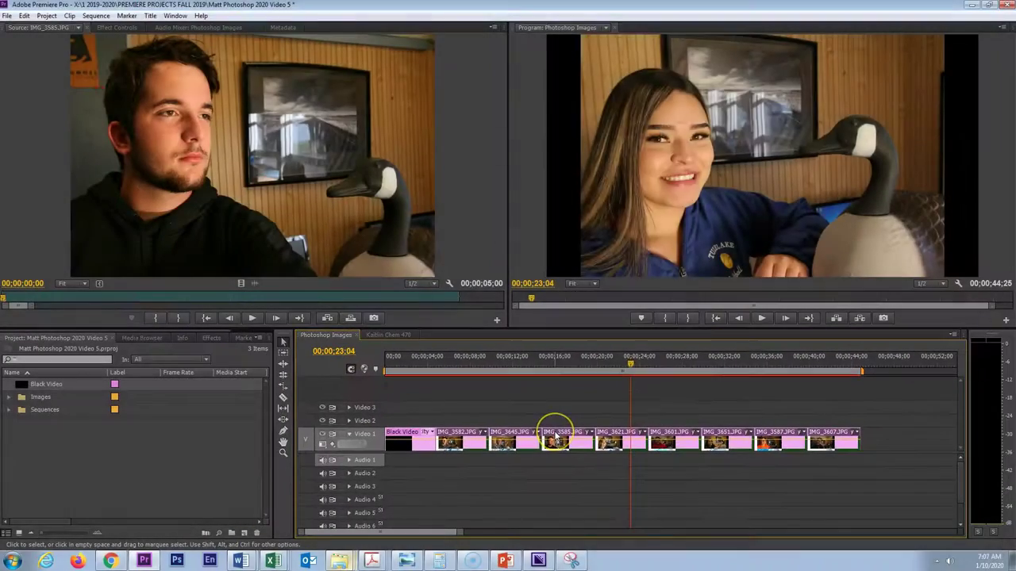
right_click(523, 404)
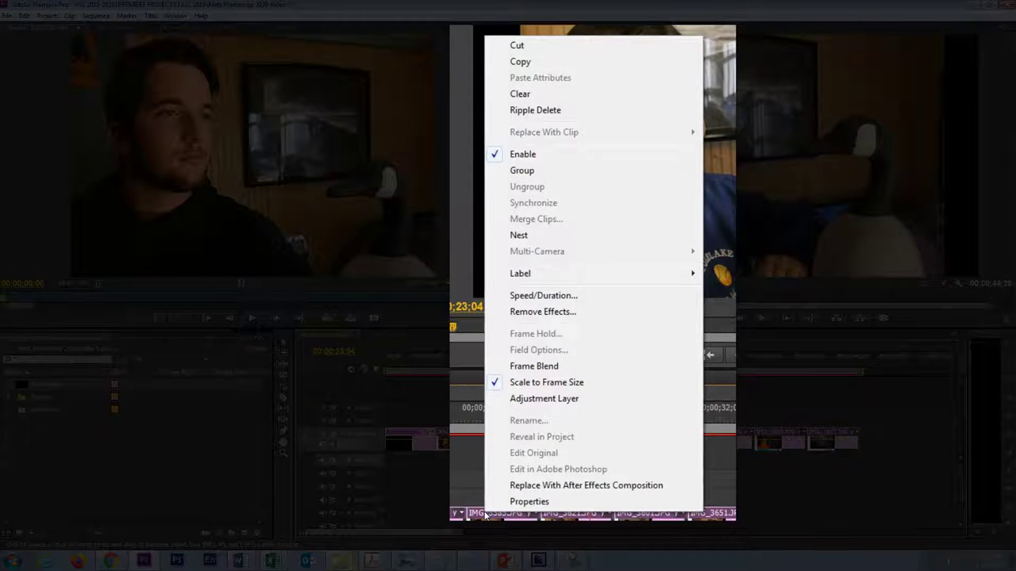
click(533, 298)
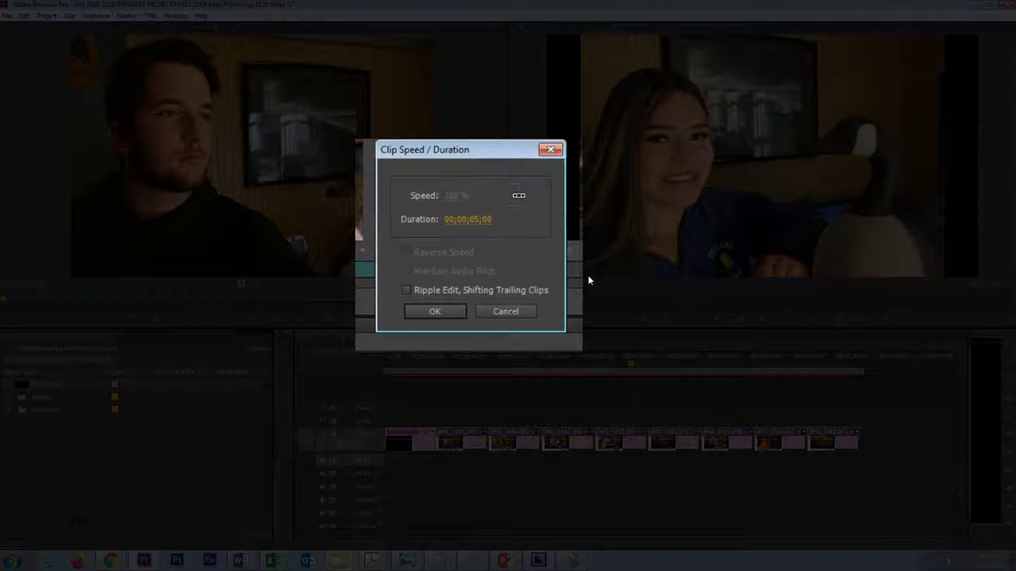
click(476, 219)
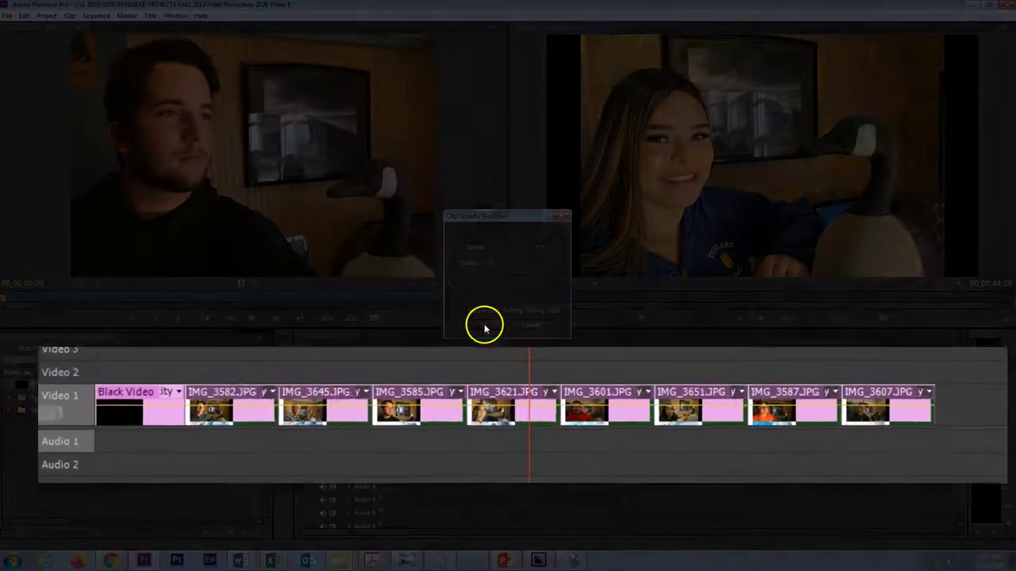
Apply the new duration and select each resulting gap between the Video 1 photos.
click(482, 324)
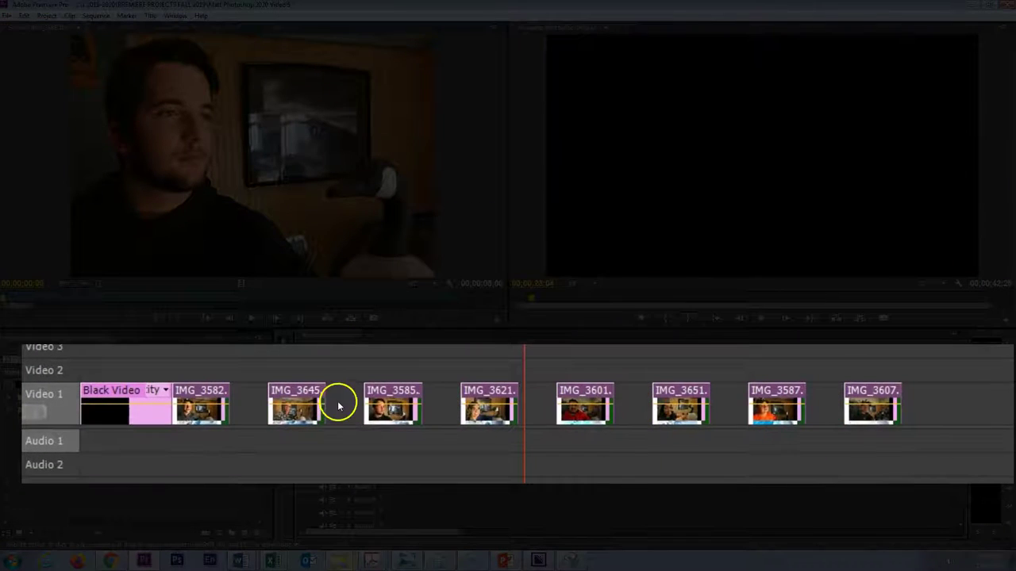
click(242, 406)
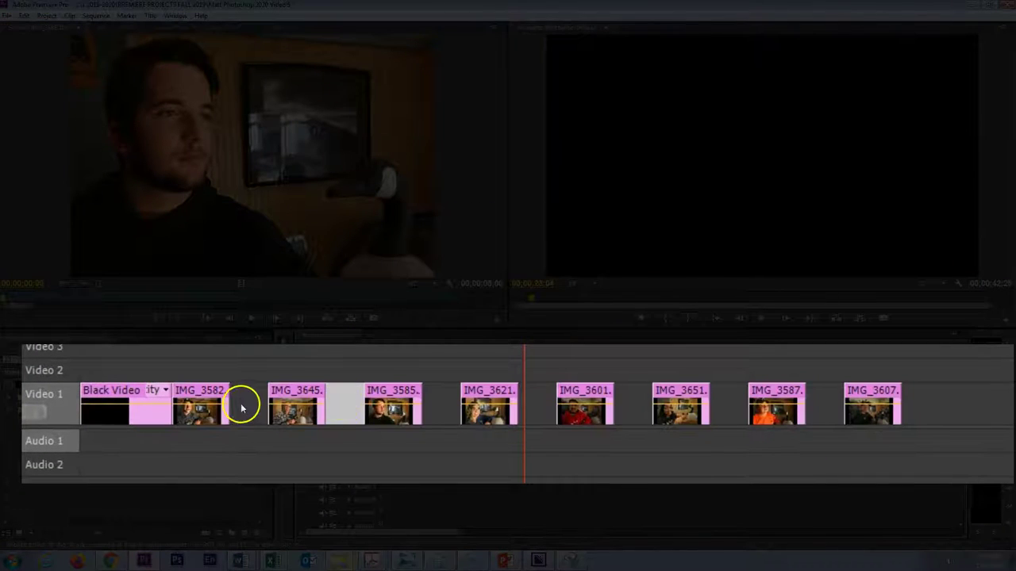
click(292, 400)
click(341, 399)
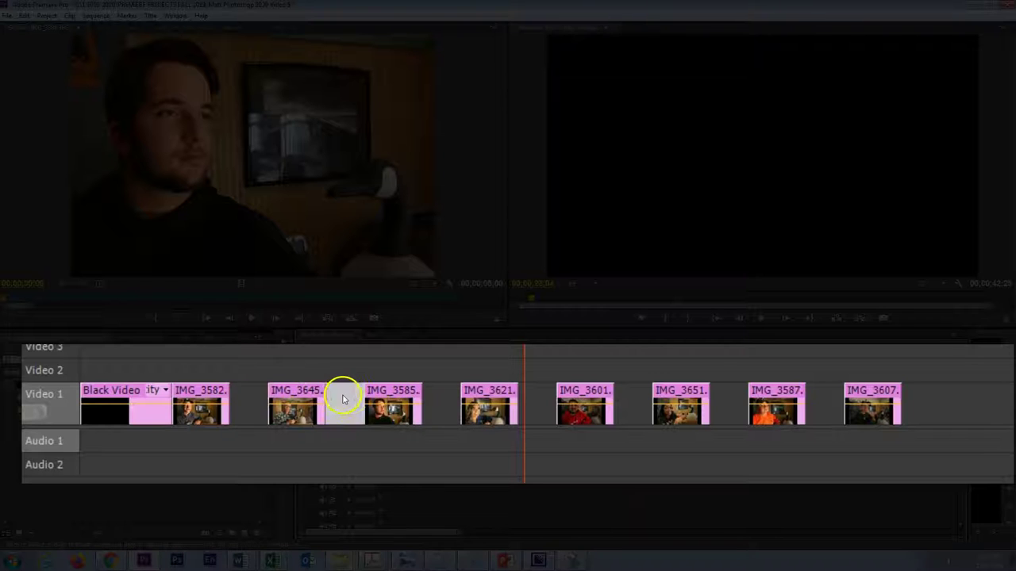
click(447, 401)
click(541, 401)
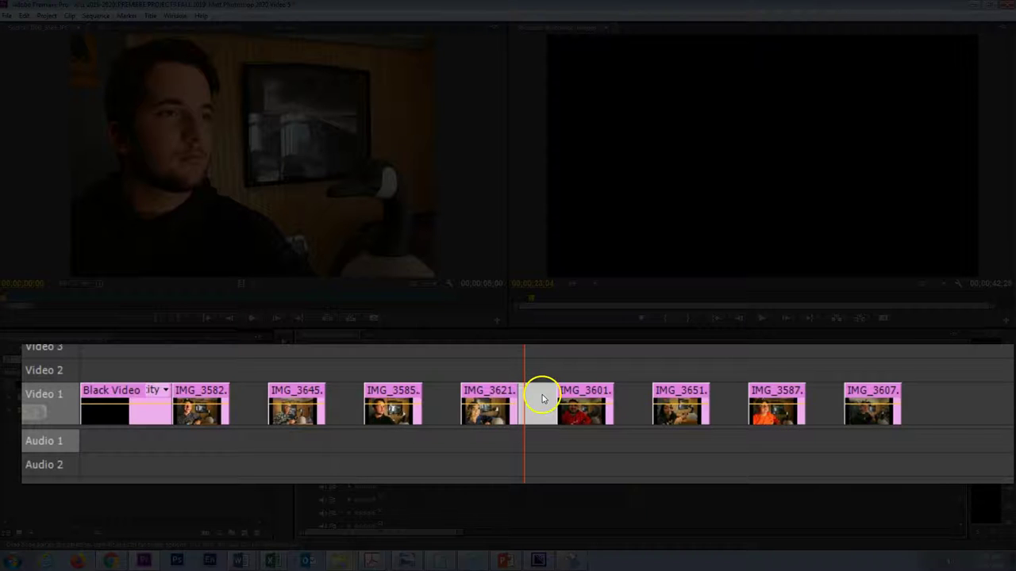
click(636, 409)
click(728, 409)
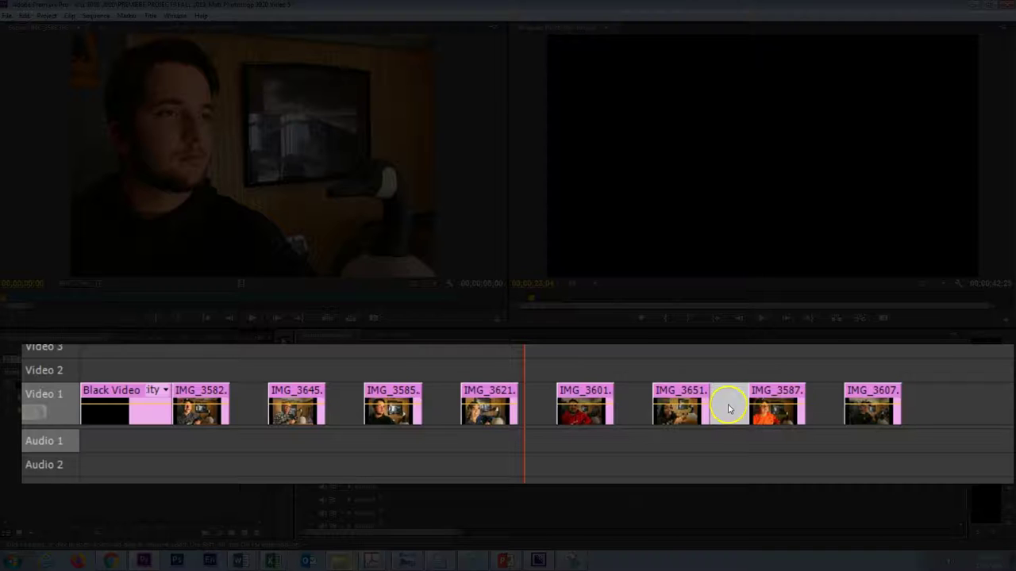
click(824, 402)
Butt IMG_3607 and IMG_3645 against their neighbours, then ripple-delete a gap and undo it.
drag(868, 387, 835, 392)
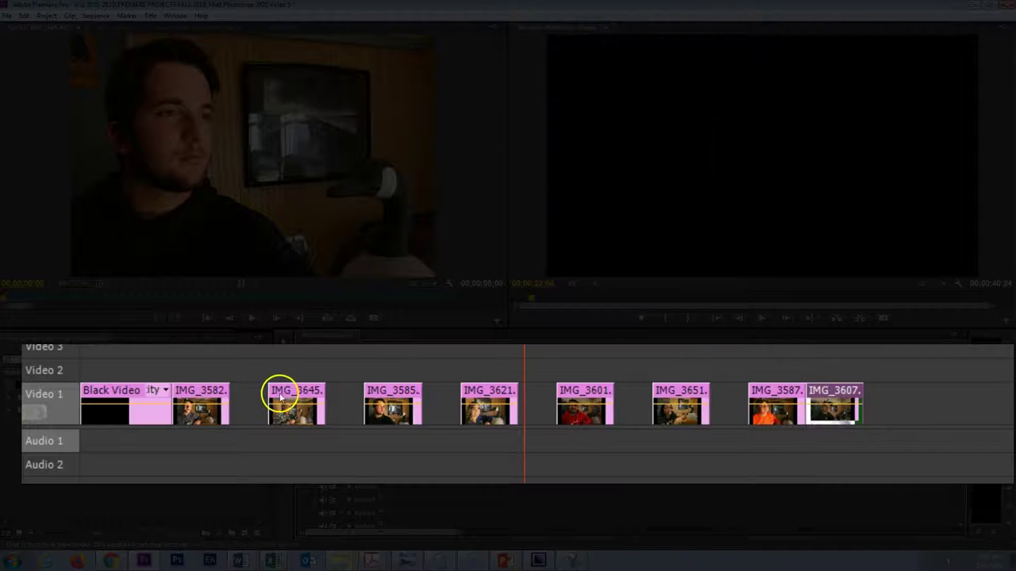
drag(296, 386, 283, 415)
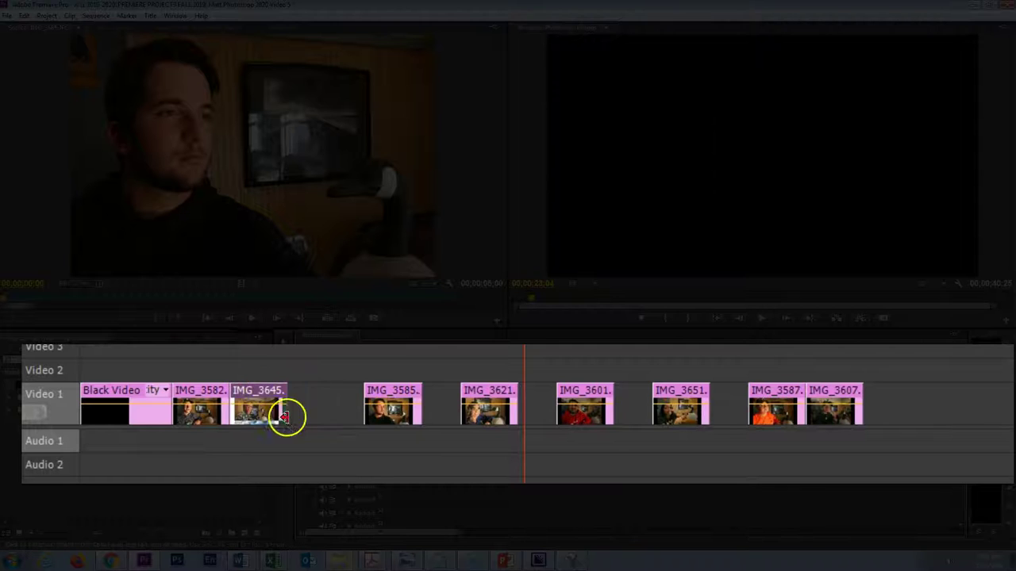
click(324, 407)
right_click(324, 406)
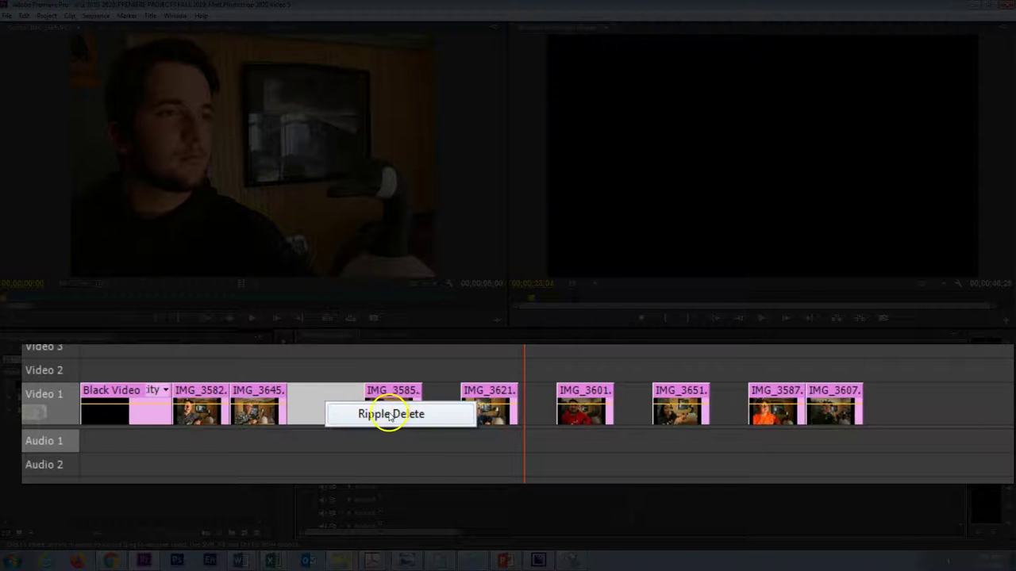
click(384, 414)
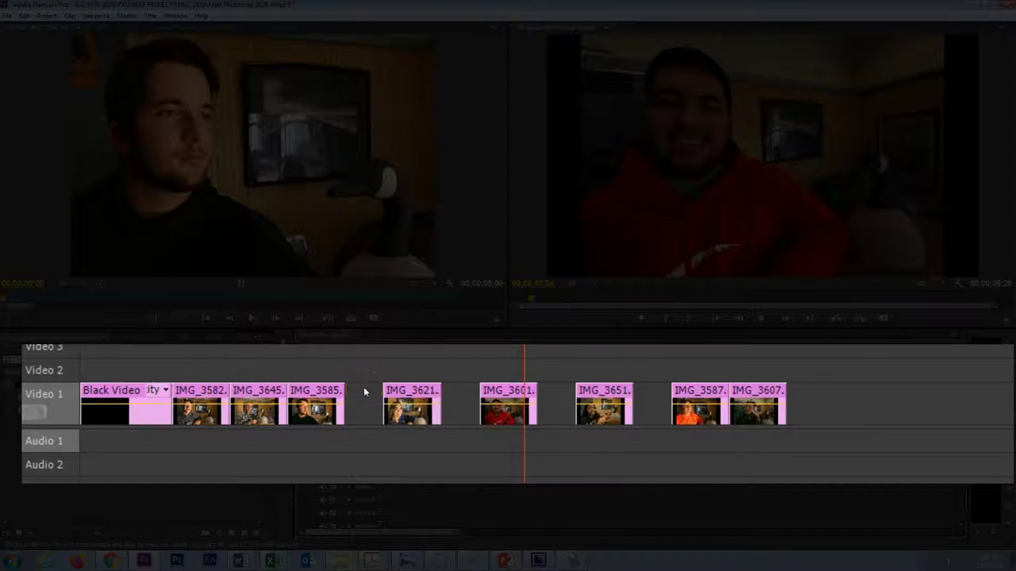
key(ctrl+z)
click(237, 388)
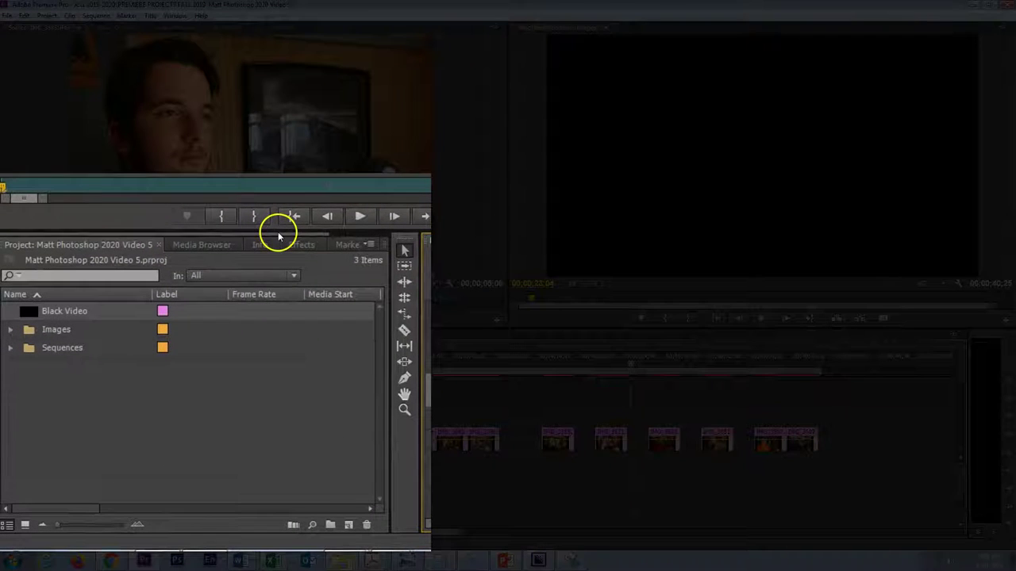
In History, revert to the Scale to Frame Size state just before Change Clip Speed.
scroll(327, 235, down, 1)
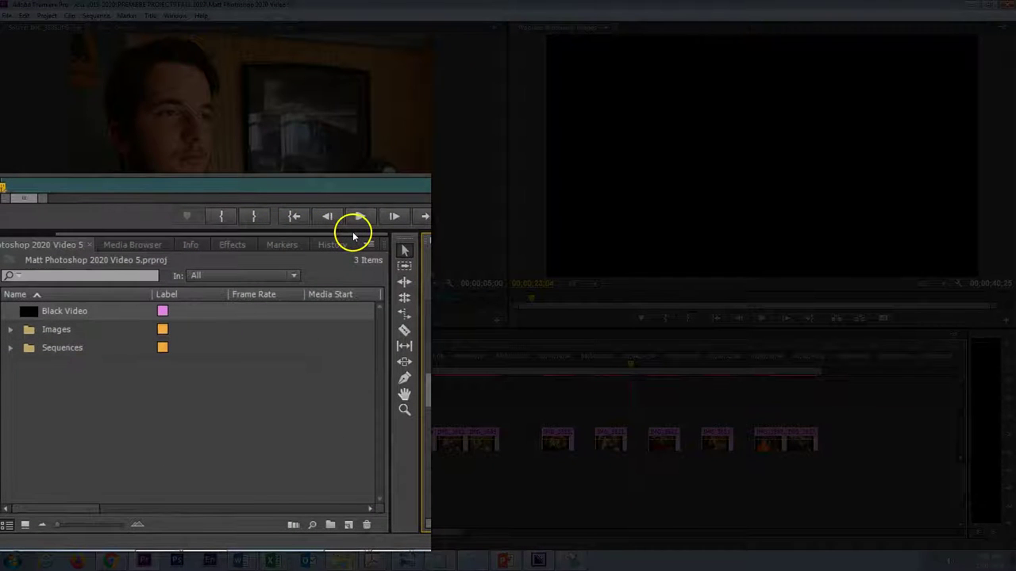
click(334, 245)
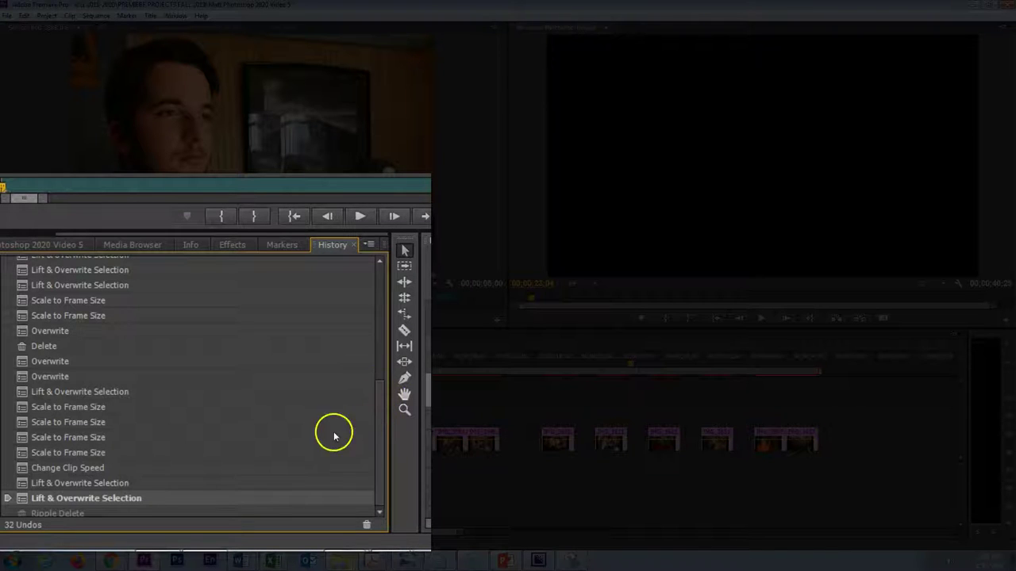
click(58, 467)
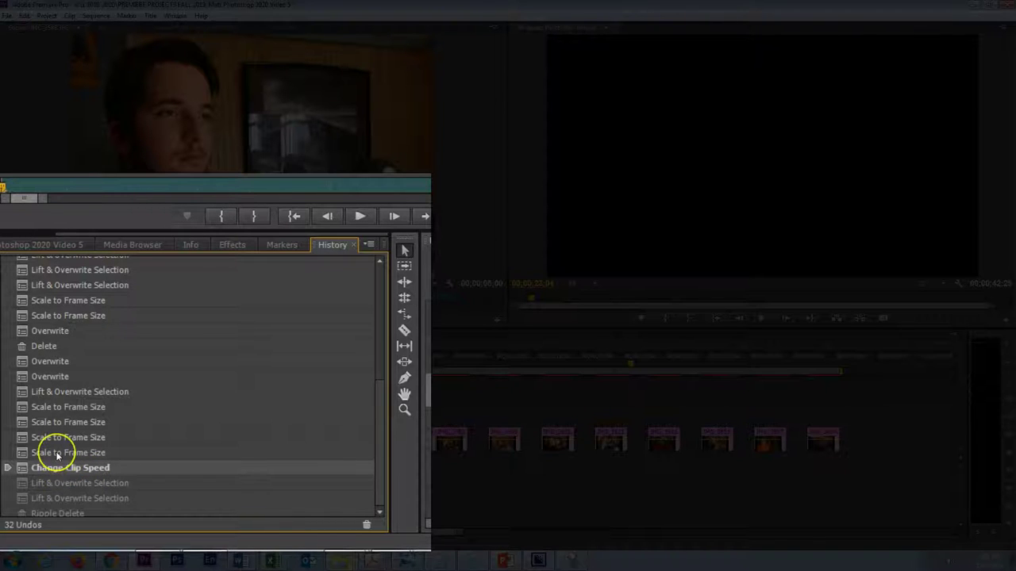
click(57, 454)
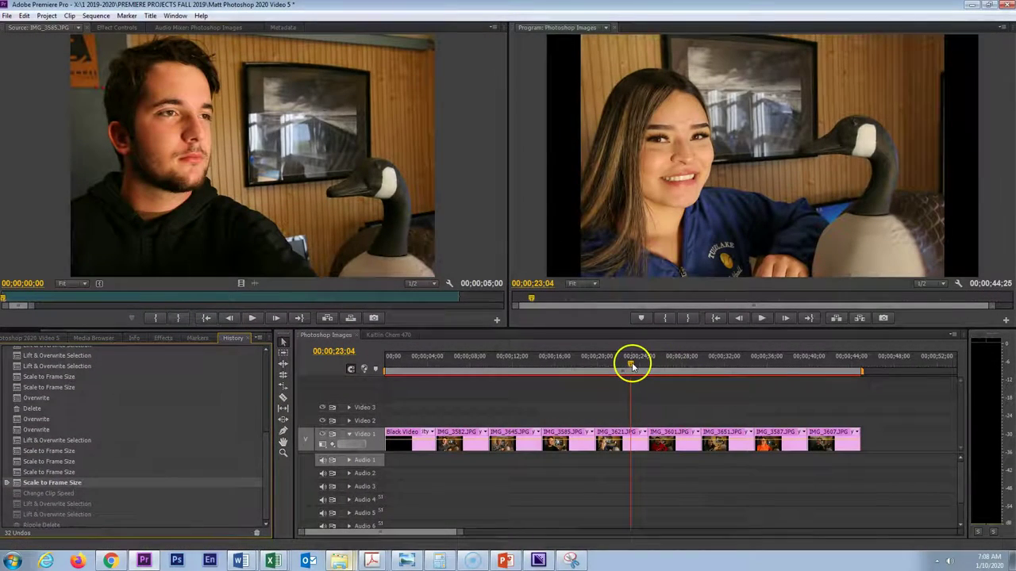
click(632, 366)
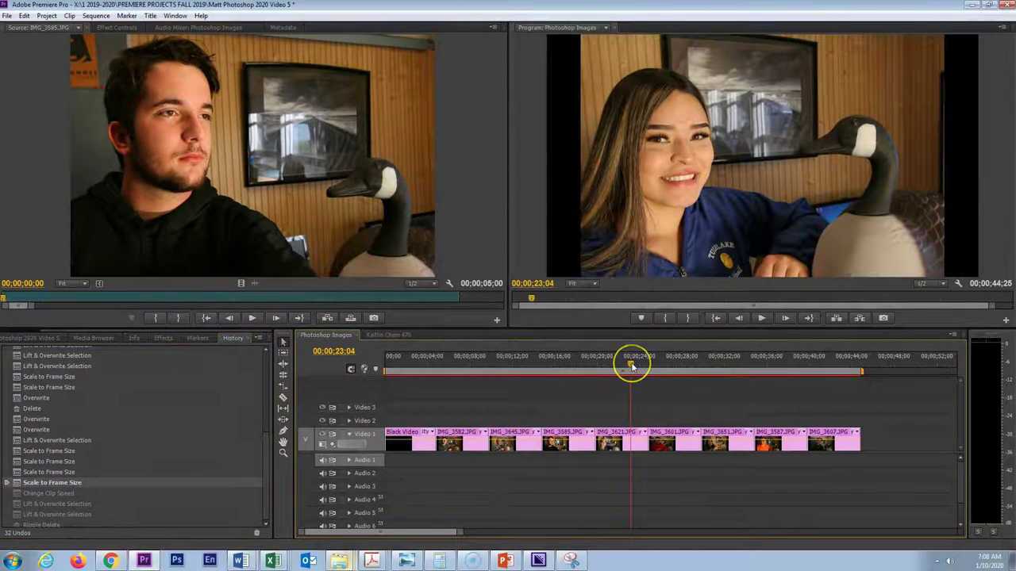
drag(631, 363, 637, 366)
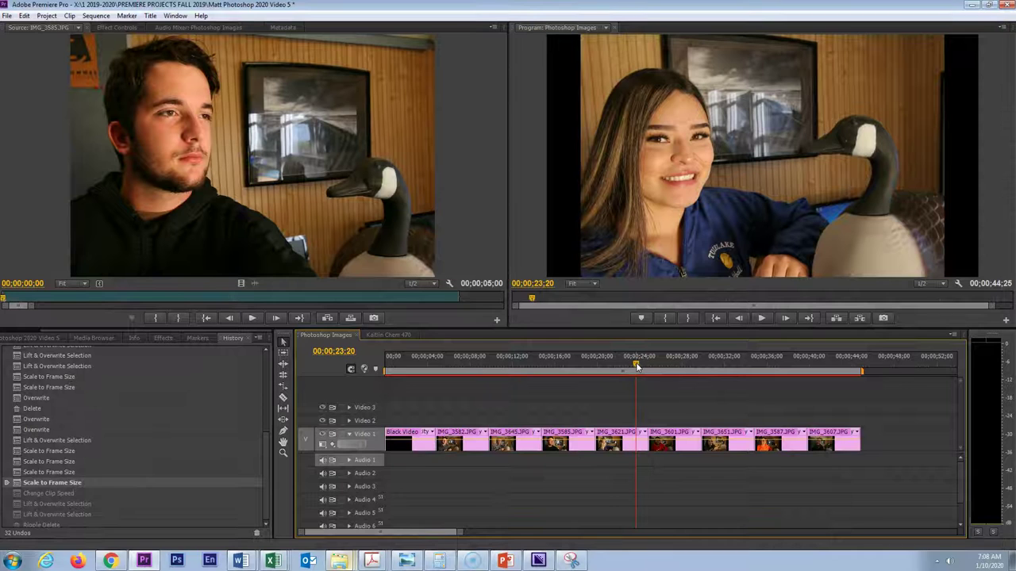
drag(460, 415, 833, 469)
Enter a 00;00;03;00 duration for the photo clips in Speed/Duration with Ripple Edit enabled.
right_click(563, 435)
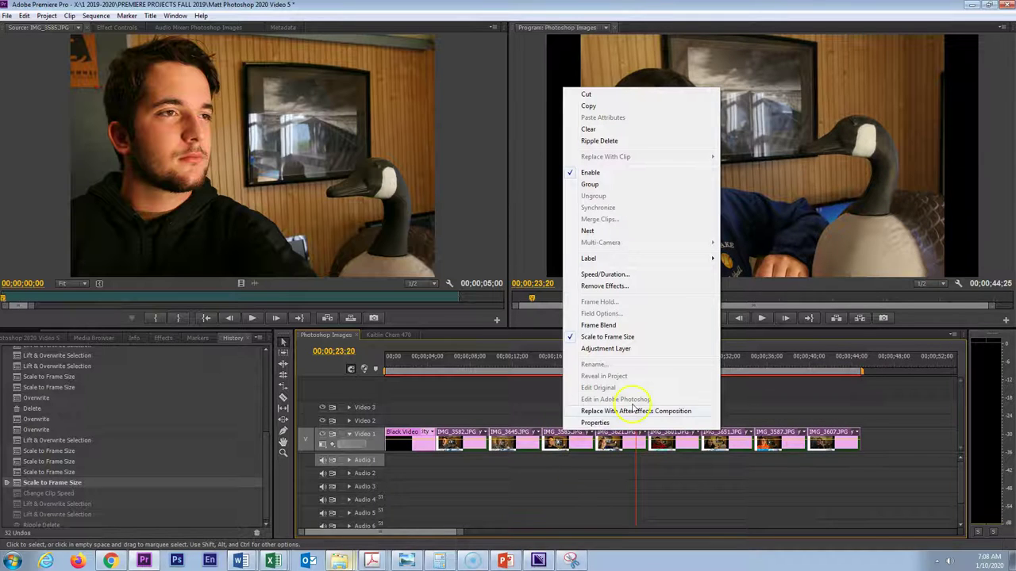
click(605, 274)
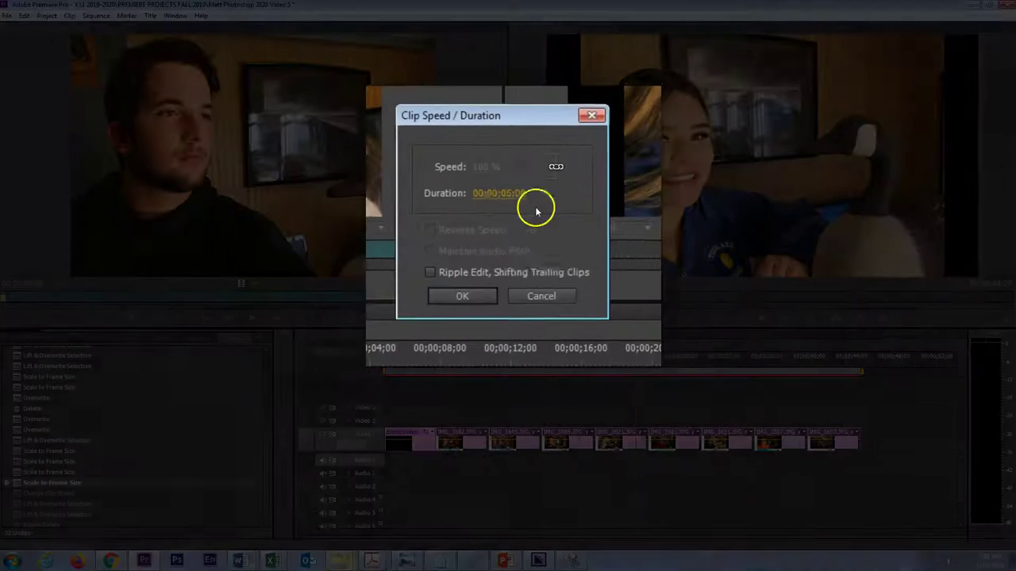
click(500, 193)
text(3)
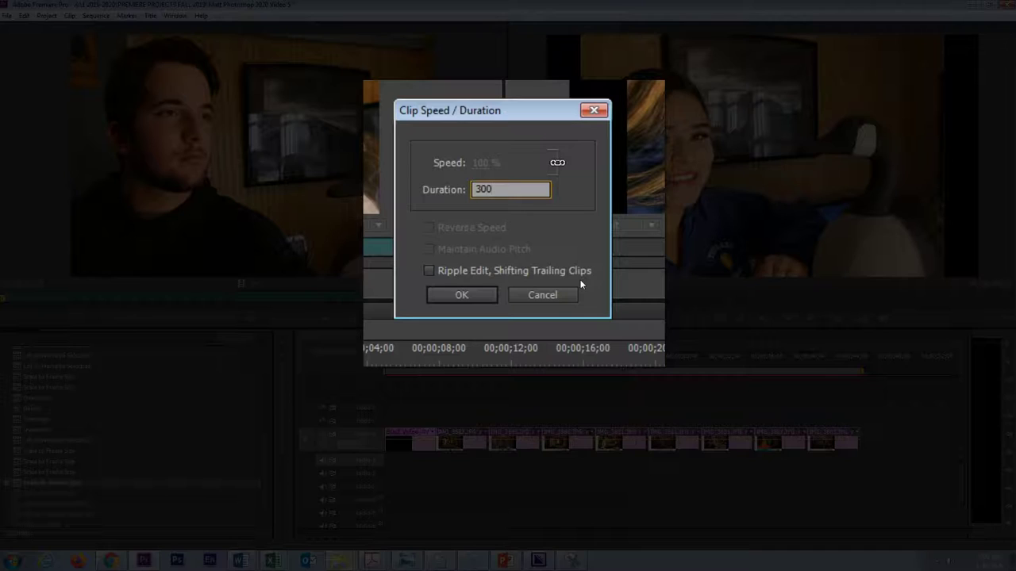
click(429, 272)
Apply the 3-second ripple duration, then try a 1-second ripple duration and preview at 7 seconds.
click(488, 324)
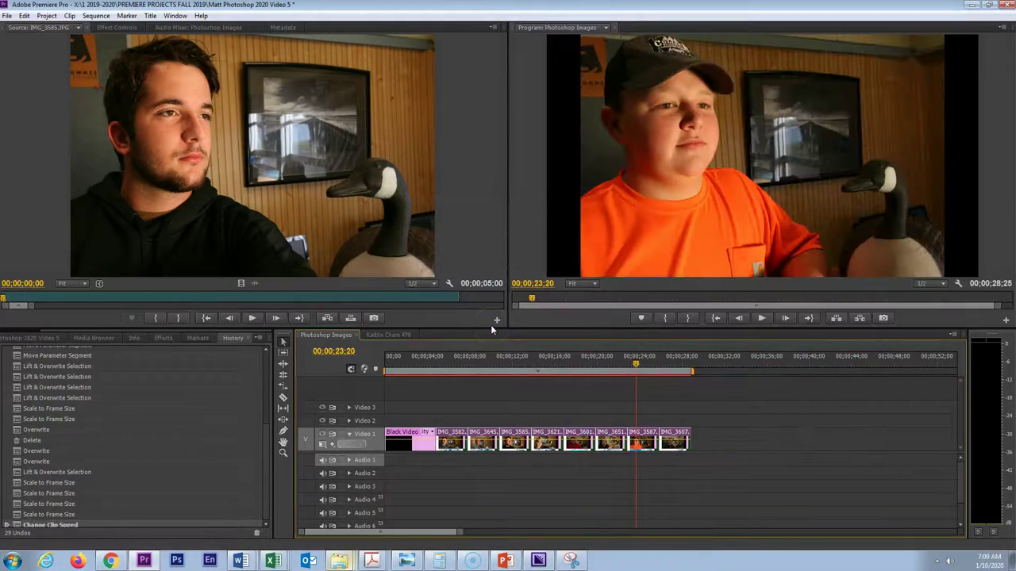
click(438, 366)
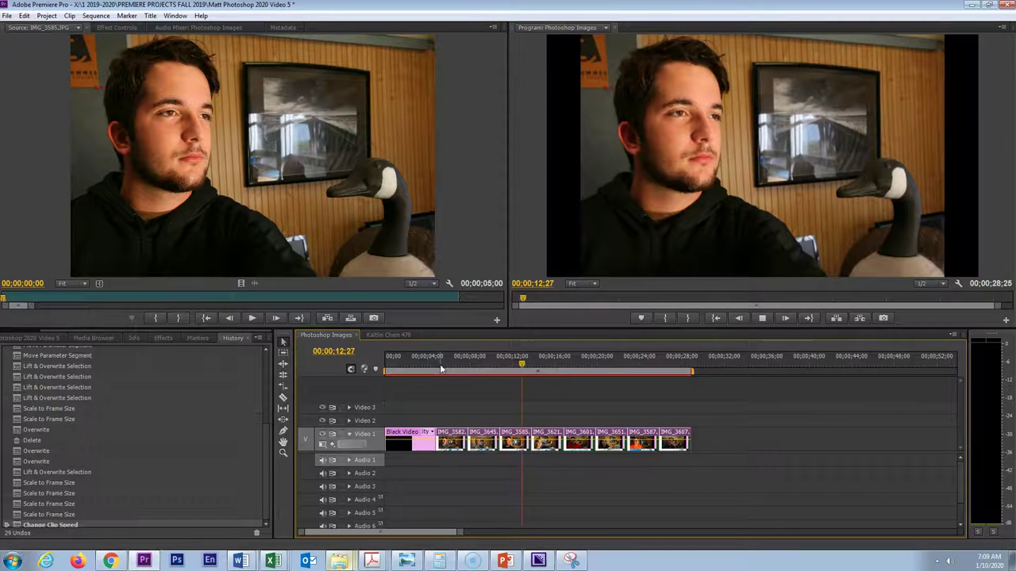
right_click(509, 435)
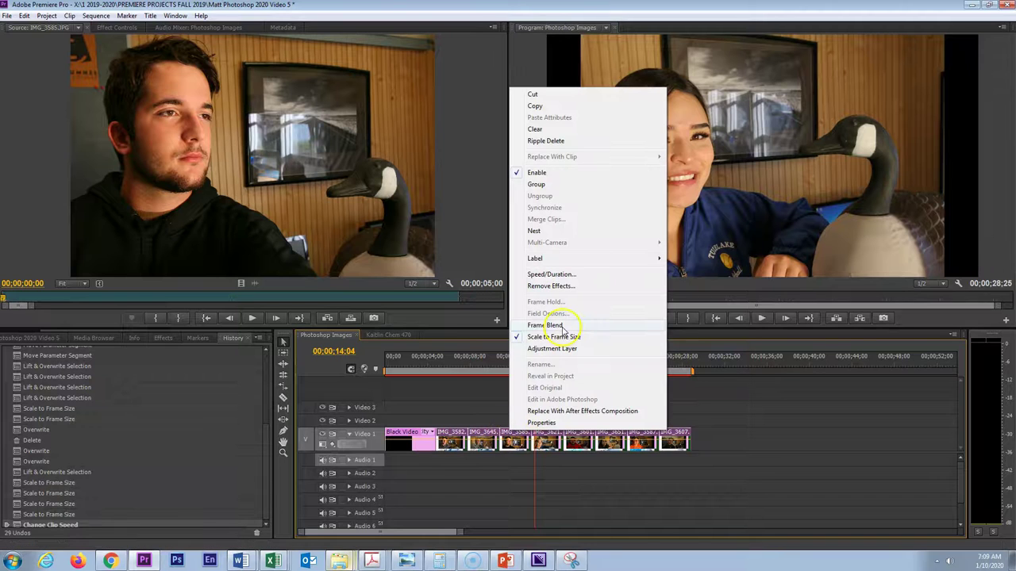
click(563, 274)
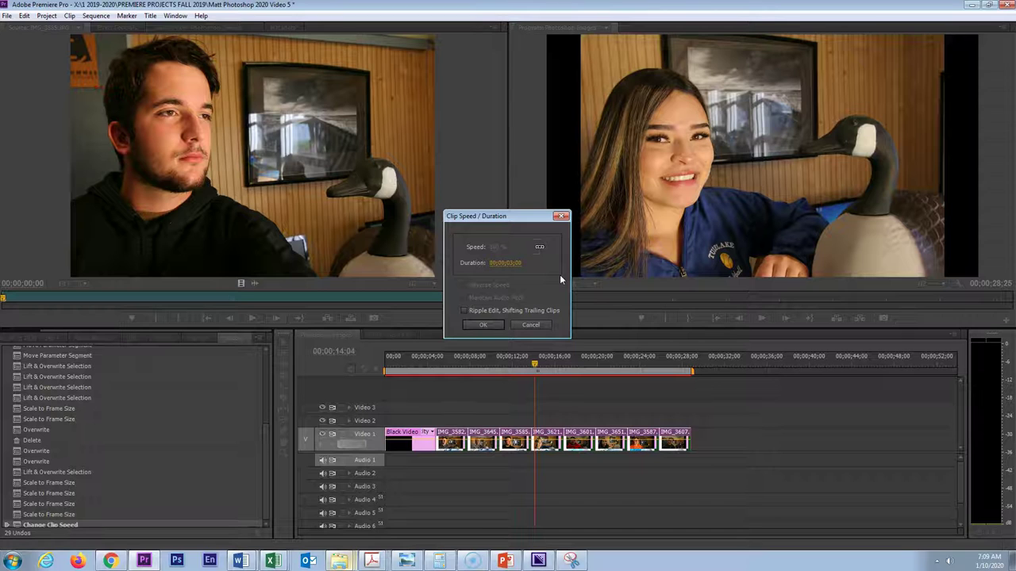
click(506, 263)
click(465, 310)
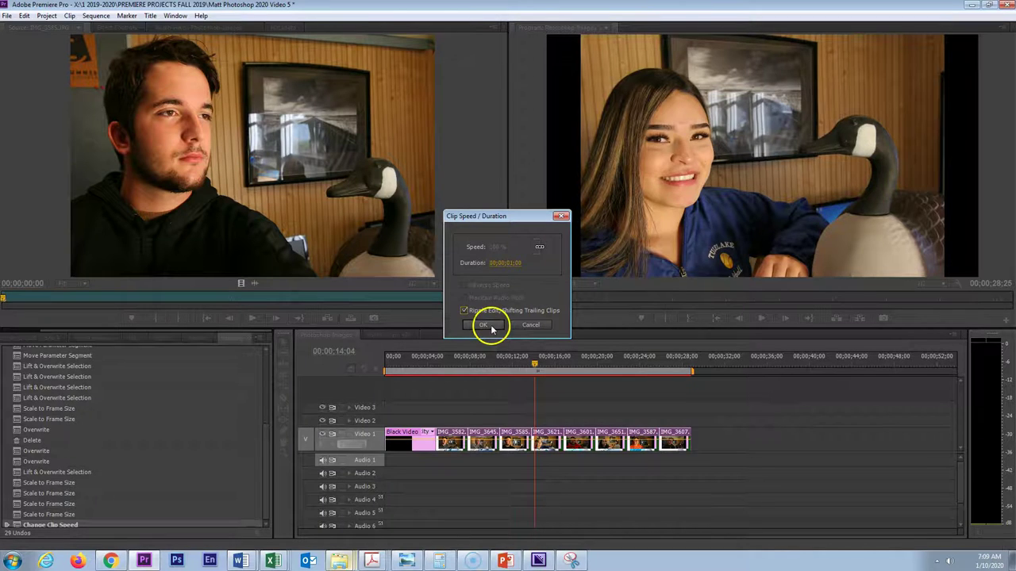
click(491, 326)
click(434, 359)
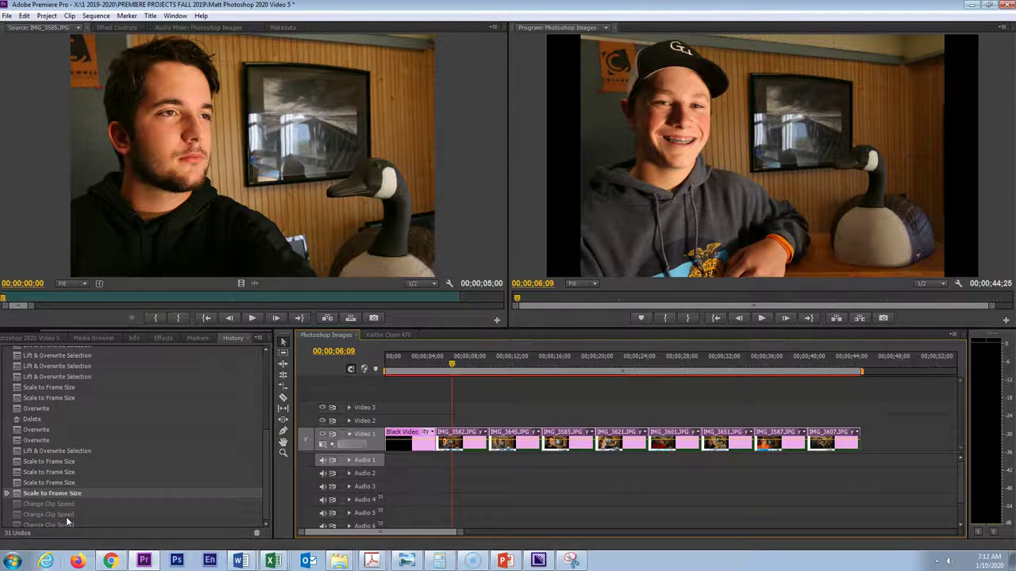
Select IMG_3601.JPG at 00;00;26;28 on Video 1 and send it to Edit in Adobe Photoshop.
click(515, 488)
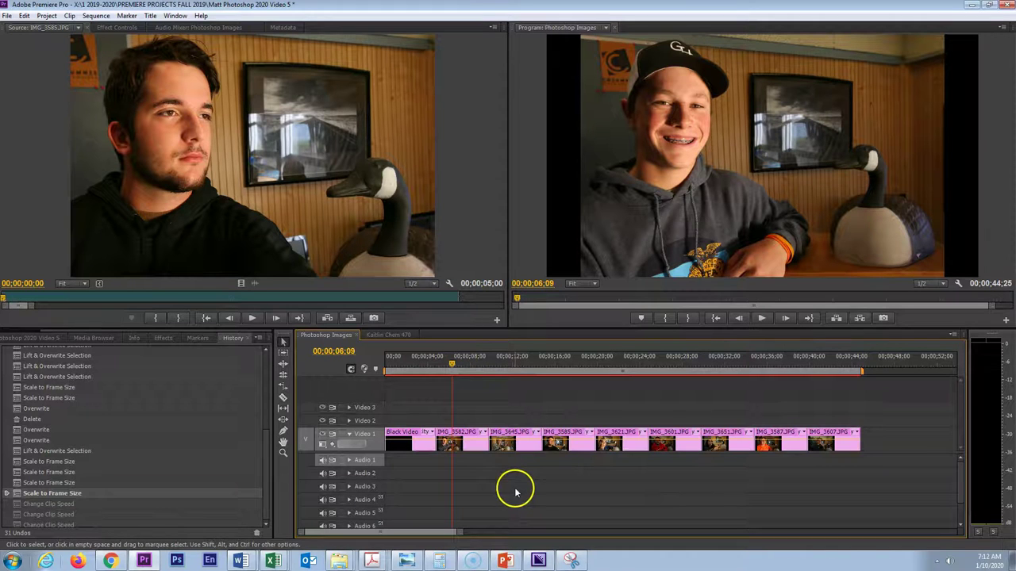
click(714, 364)
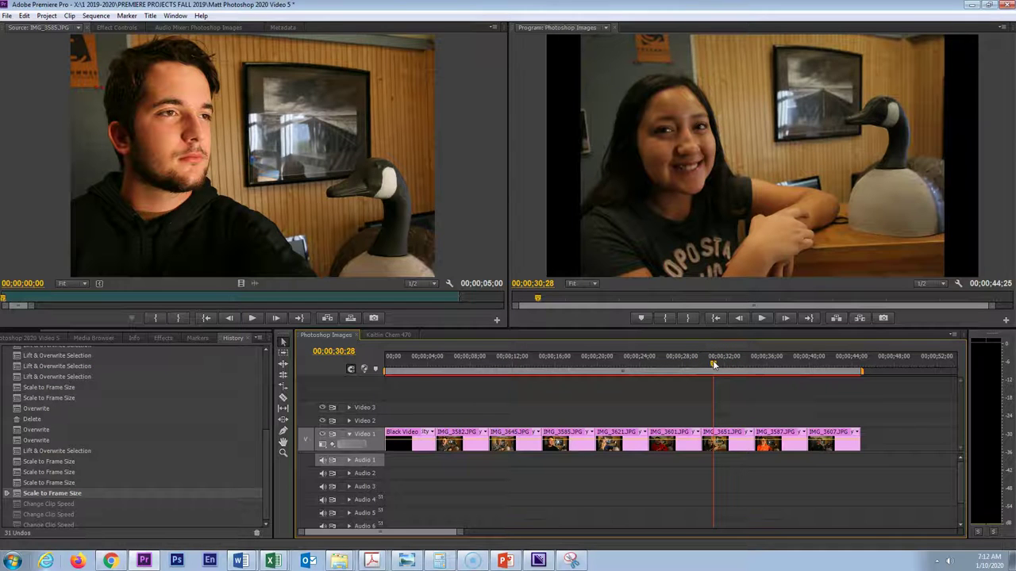
click(681, 364)
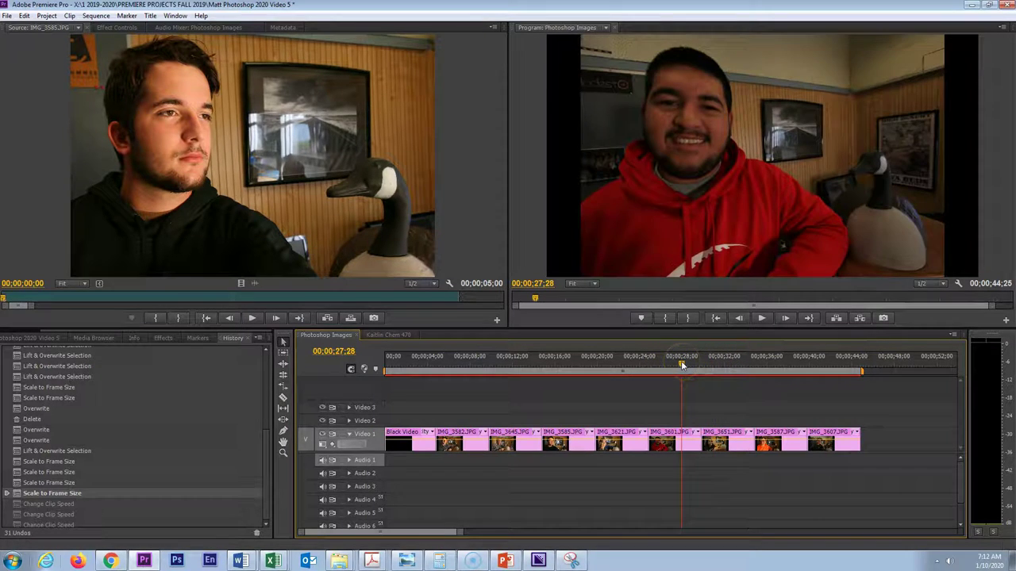
click(667, 431)
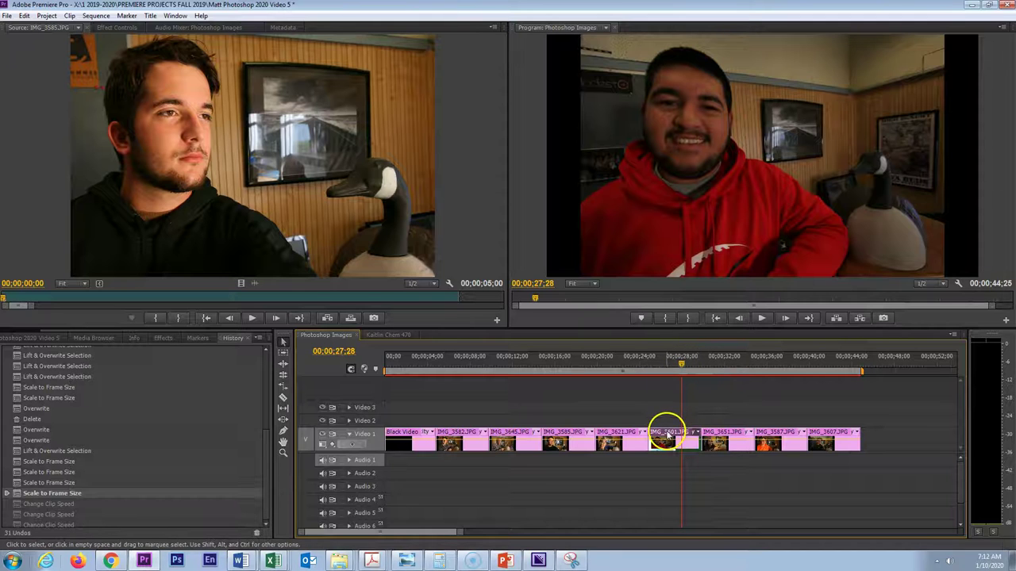
drag(680, 357, 670, 363)
click(671, 442)
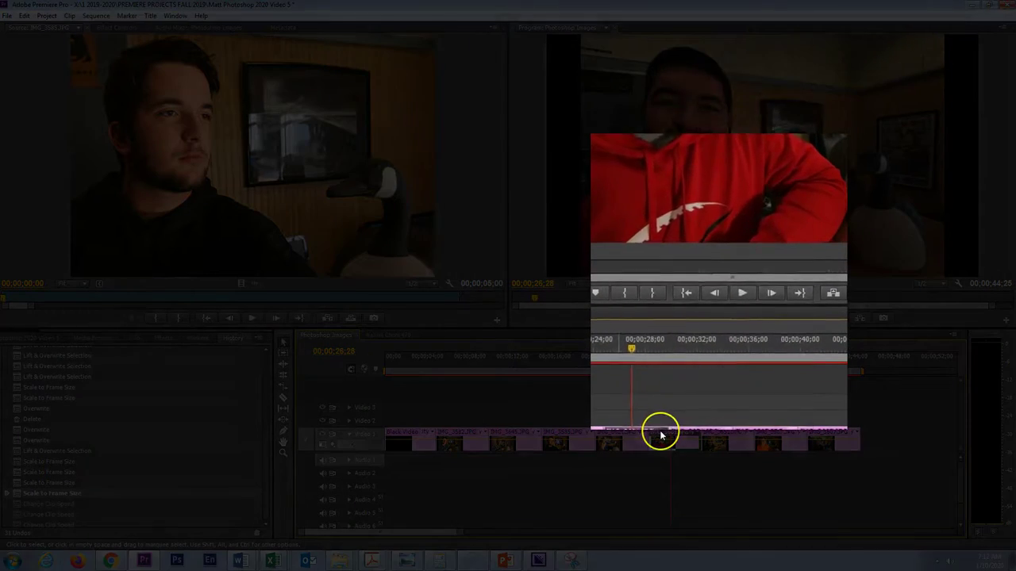
right_click(662, 437)
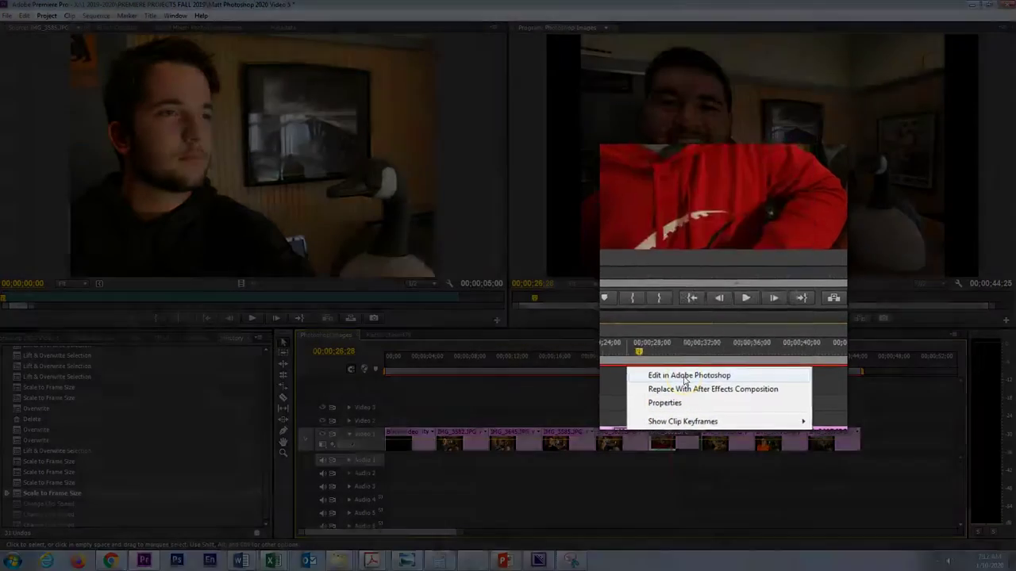
click(680, 375)
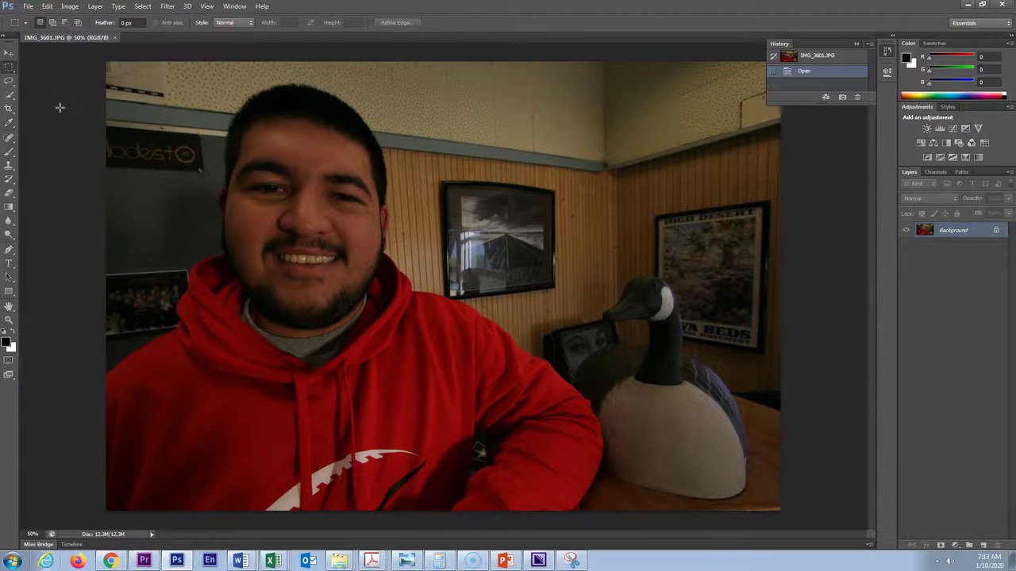
Apply Auto Color, save over IMG_3601.JPG with default JPEG Options, and switch back to Premiere.
click(73, 7)
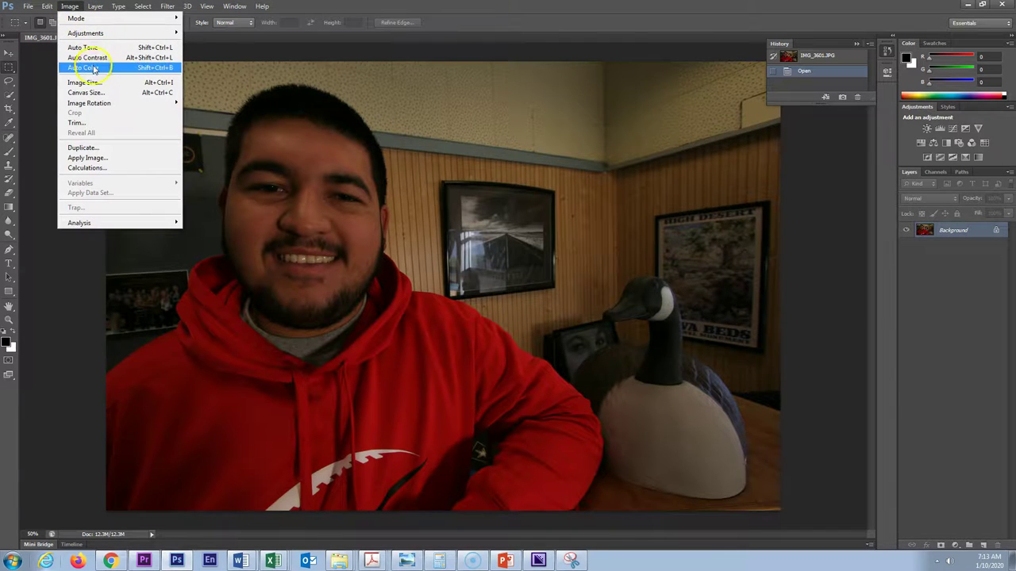
click(93, 70)
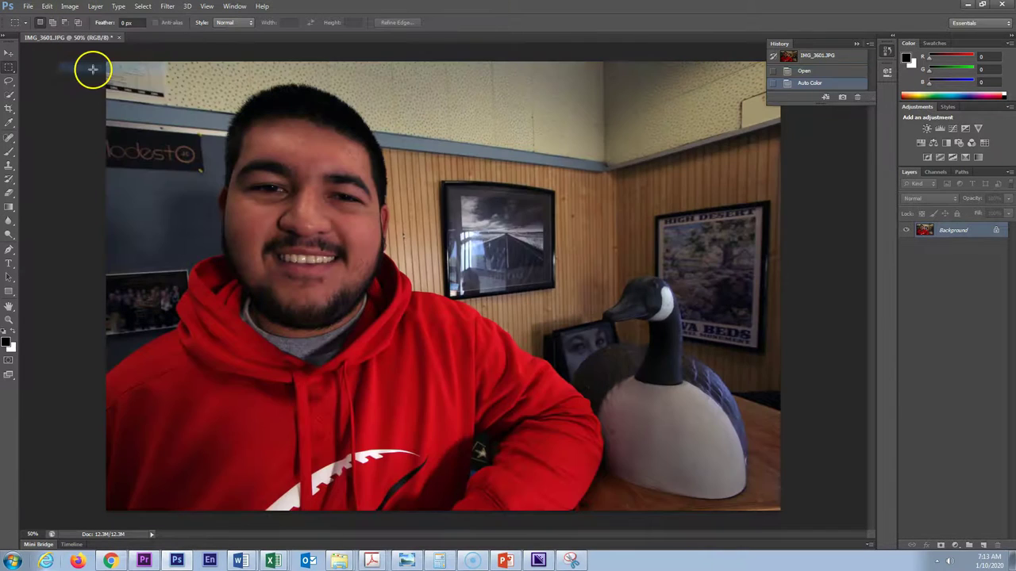
click(28, 6)
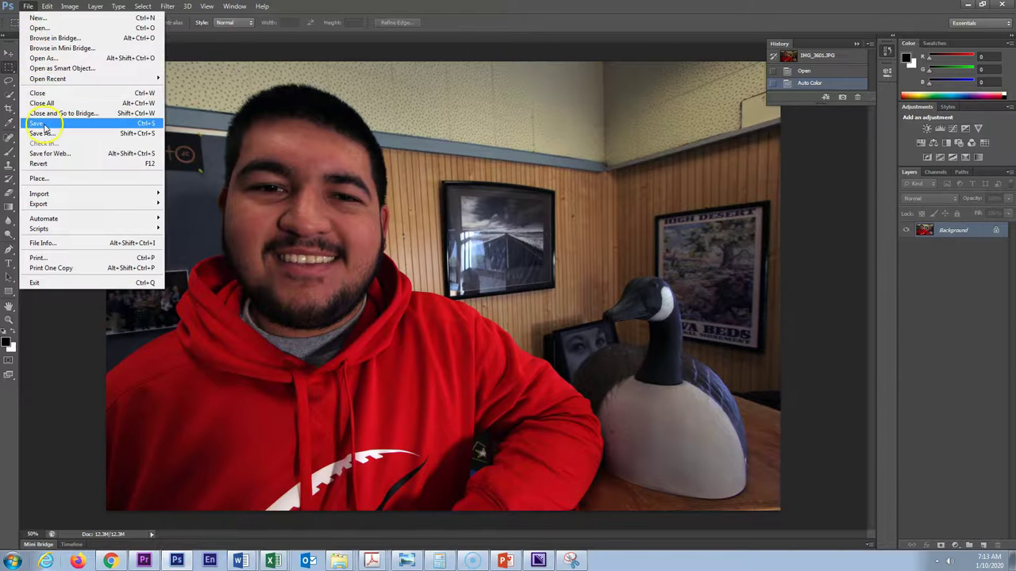
click(44, 124)
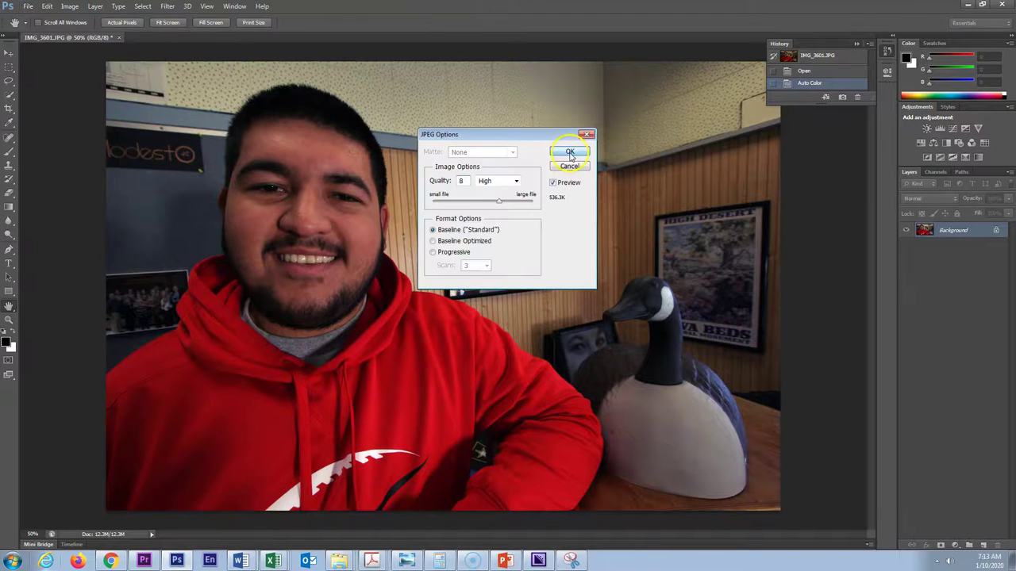
click(570, 153)
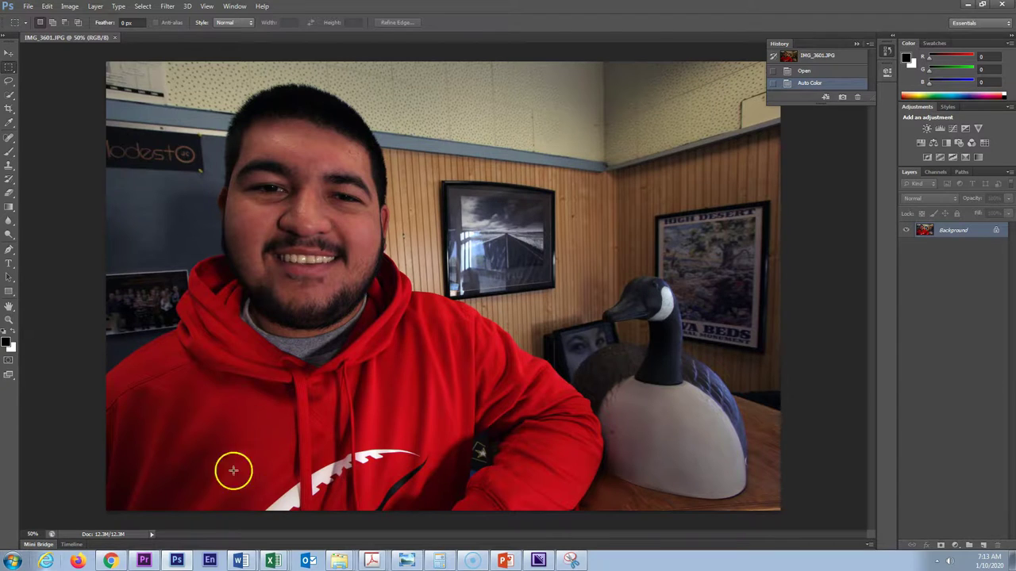
click(144, 561)
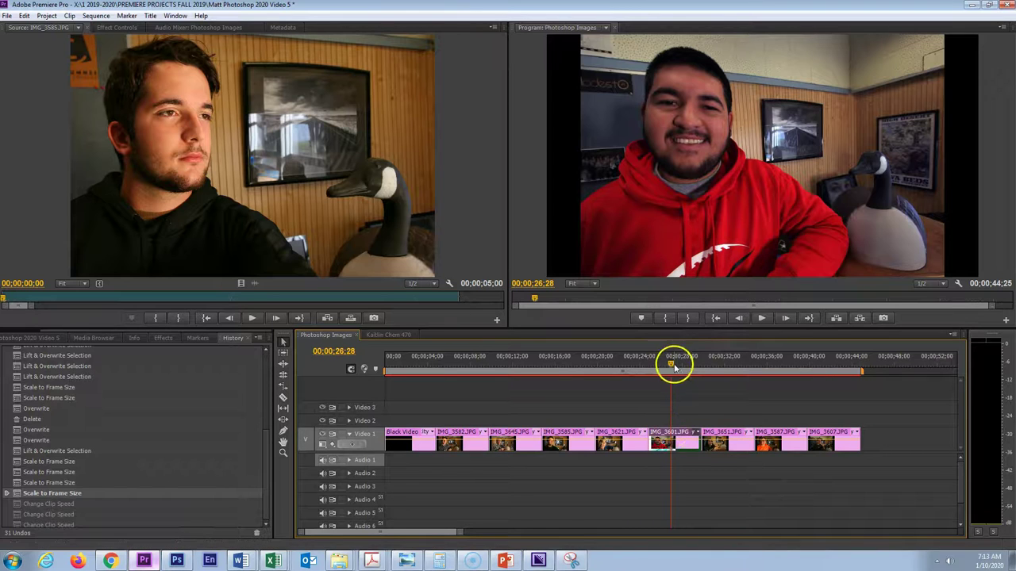
Show the Project panel media and preview the slideshow at about 32 and 37 seconds.
click(14, 339)
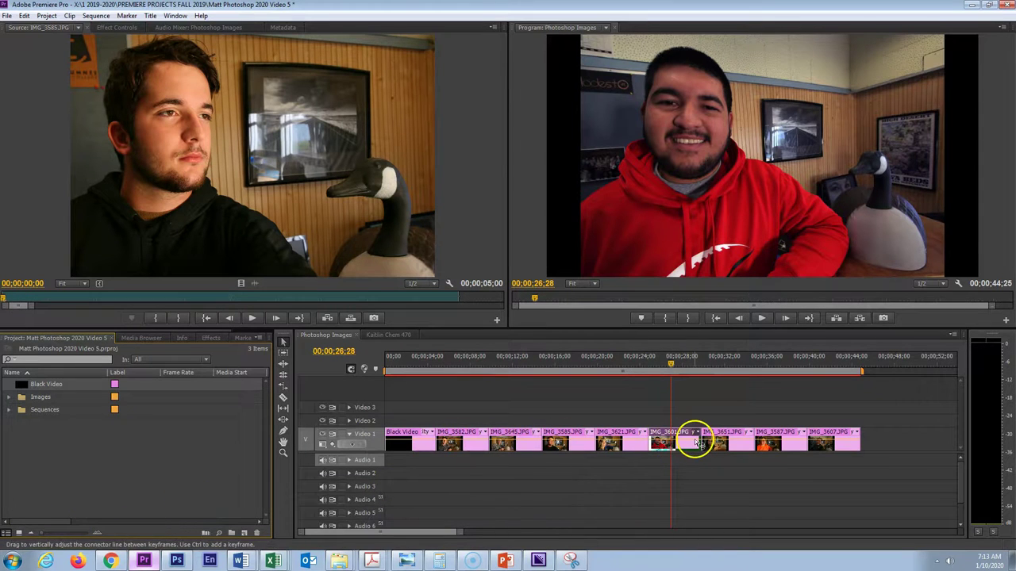
click(725, 364)
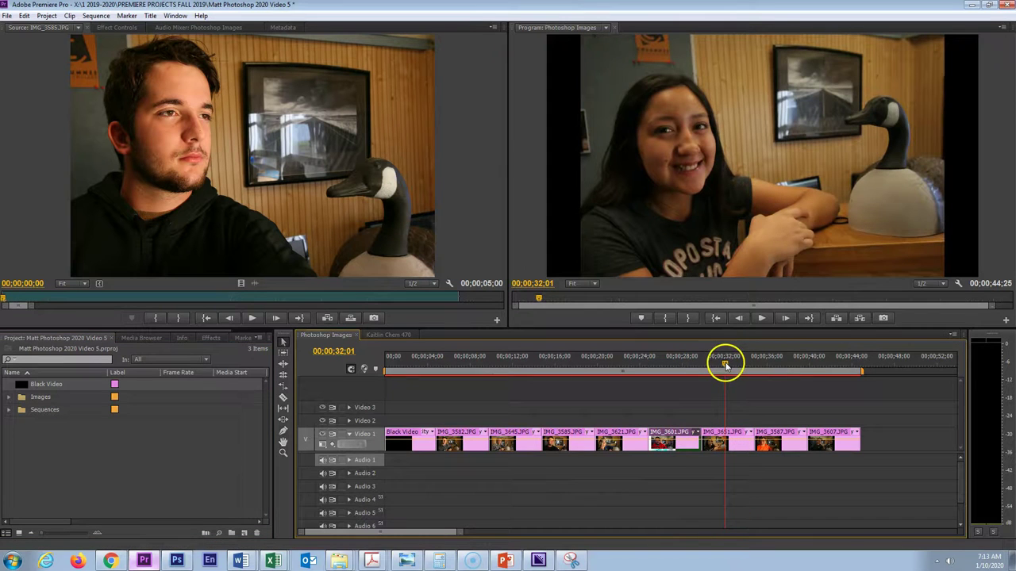
click(784, 364)
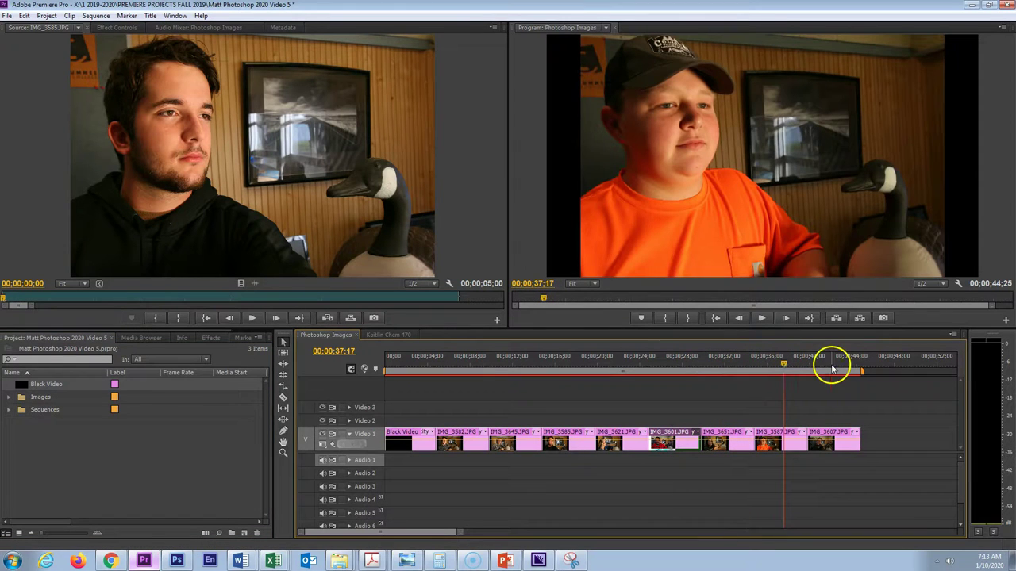